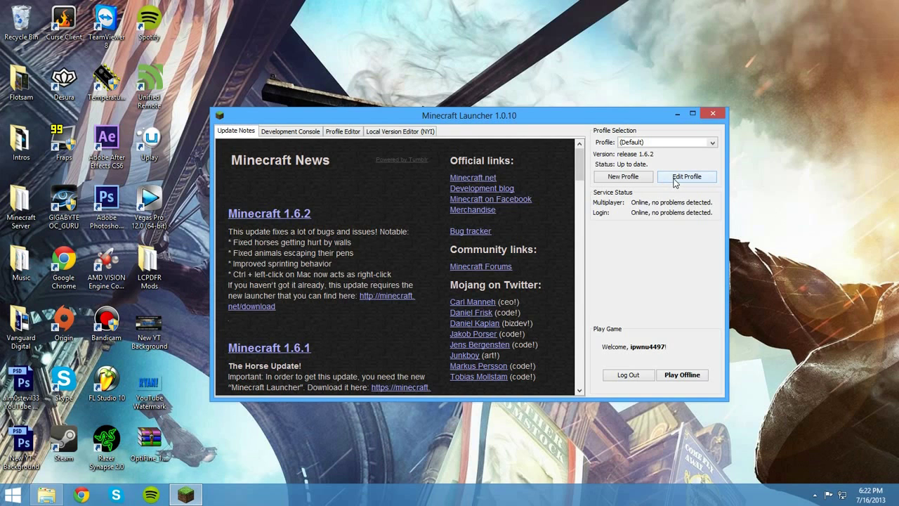
- Set the default launcher profile to use release 1.5.2 and run the game once in that version
click(667, 176)
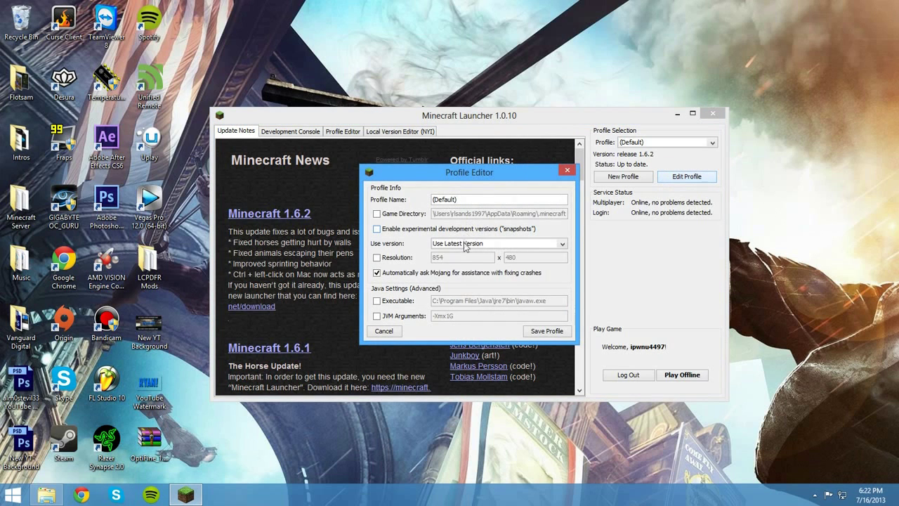
click(441, 243)
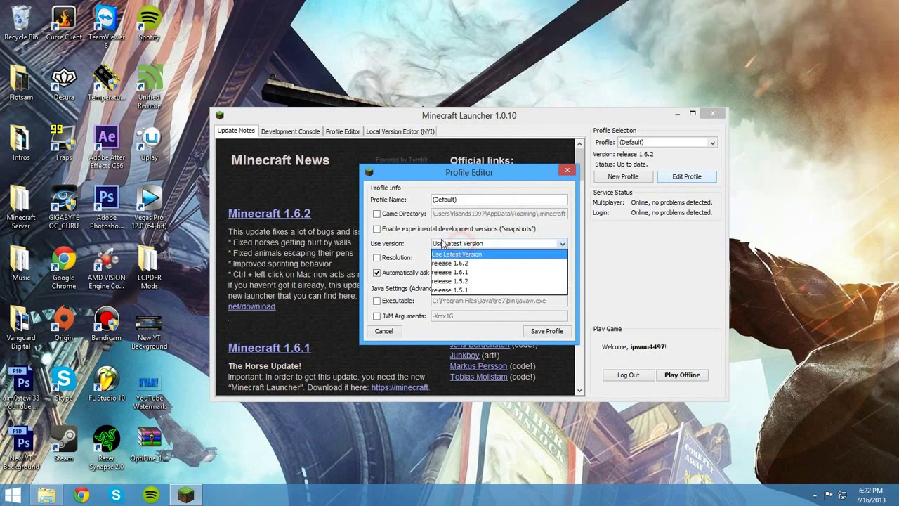
click(474, 280)
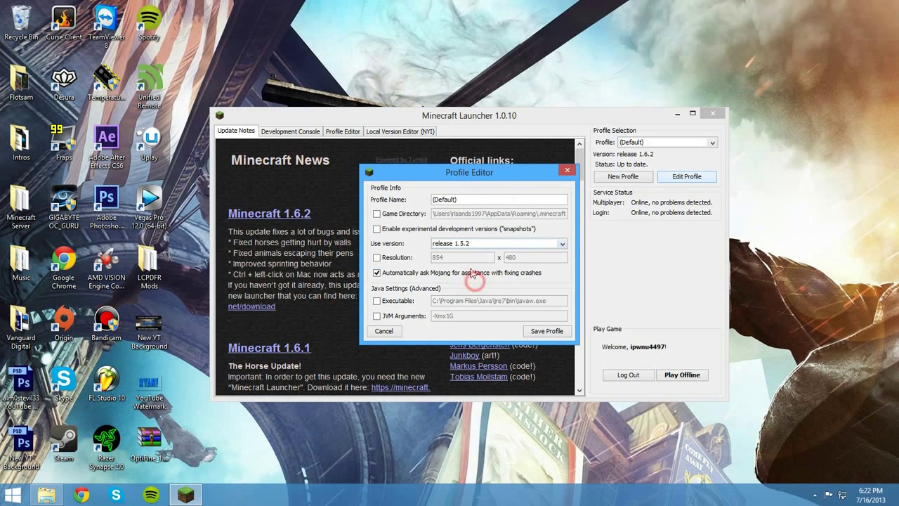
click(546, 331)
click(672, 376)
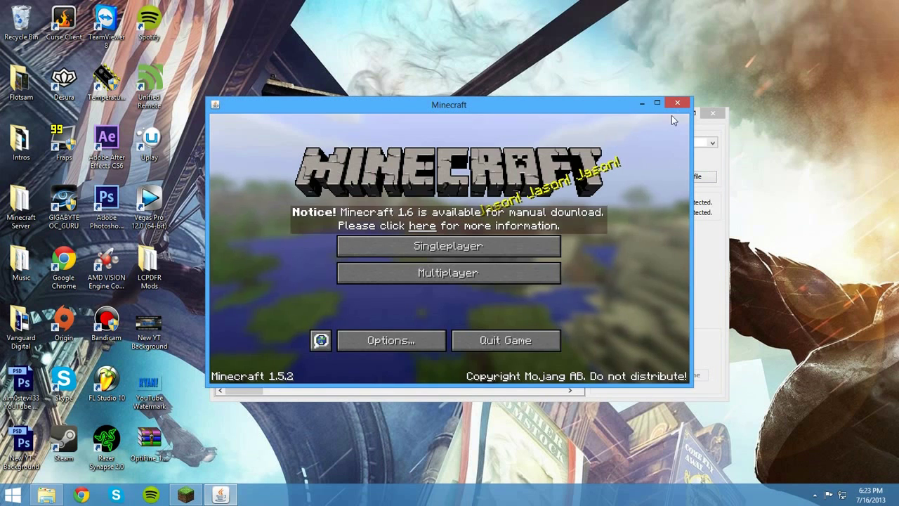
click(676, 103)
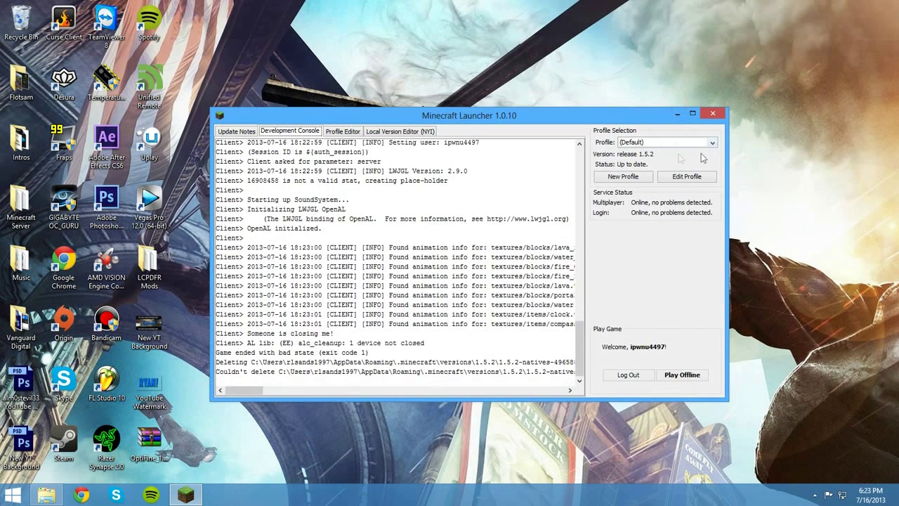
- Set the default profile back to Use Latest Version, save it and close the launcher
click(670, 176)
click(493, 245)
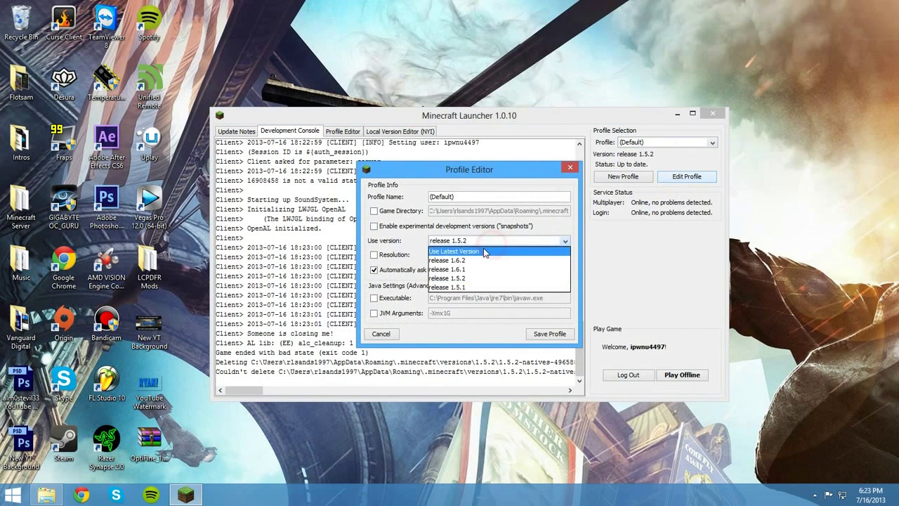
click(483, 251)
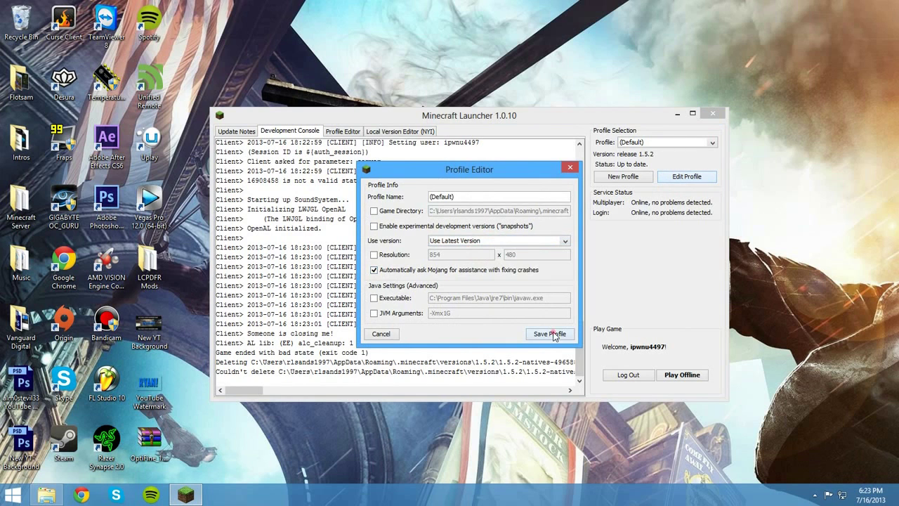
click(550, 334)
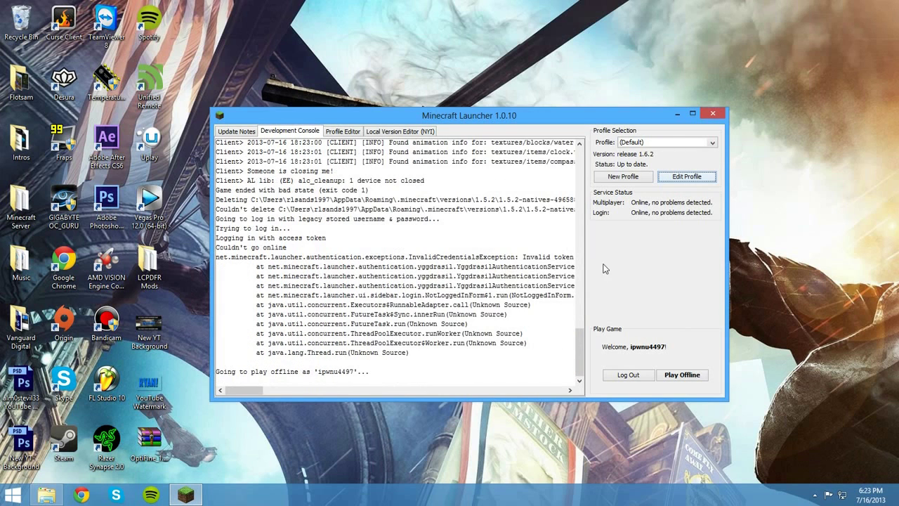
click(711, 115)
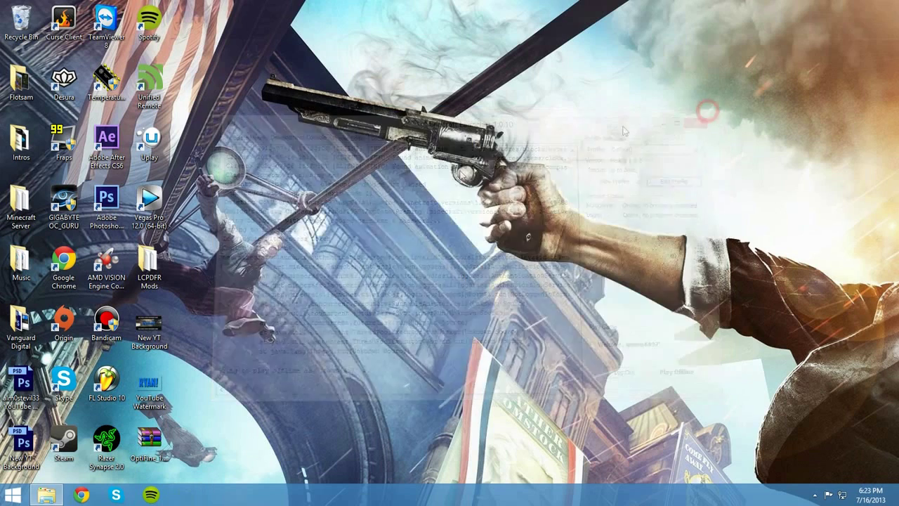
- Open the roaming application data folder by running %appdata% from the Windows Run dialog
click(13, 494)
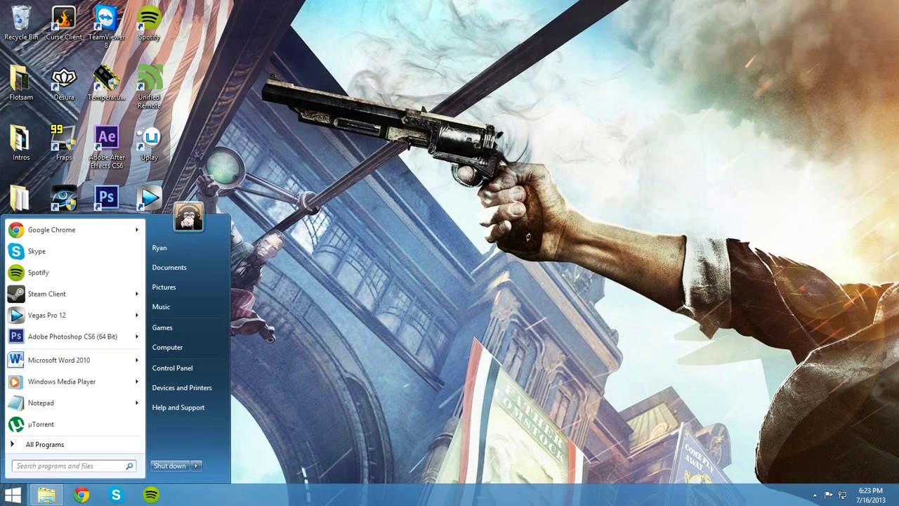
text(run)
key(Return)
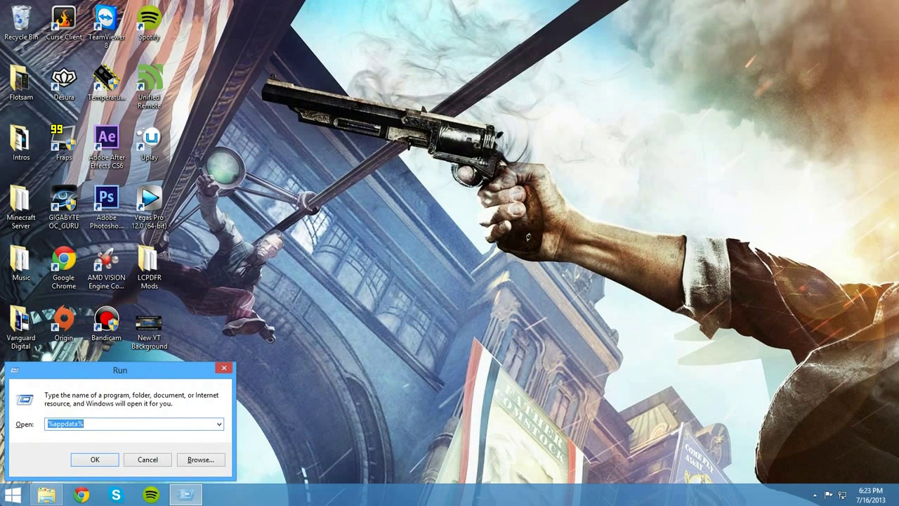
text(%)
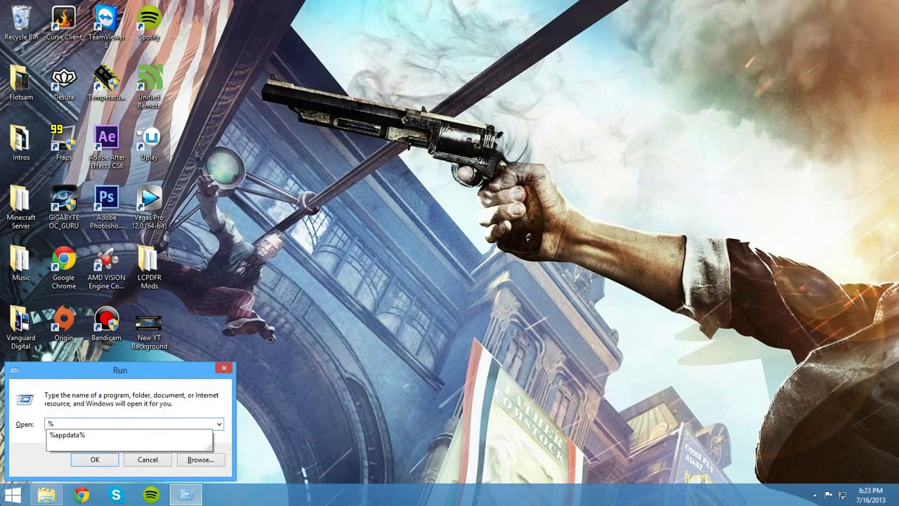
text(appdata%)
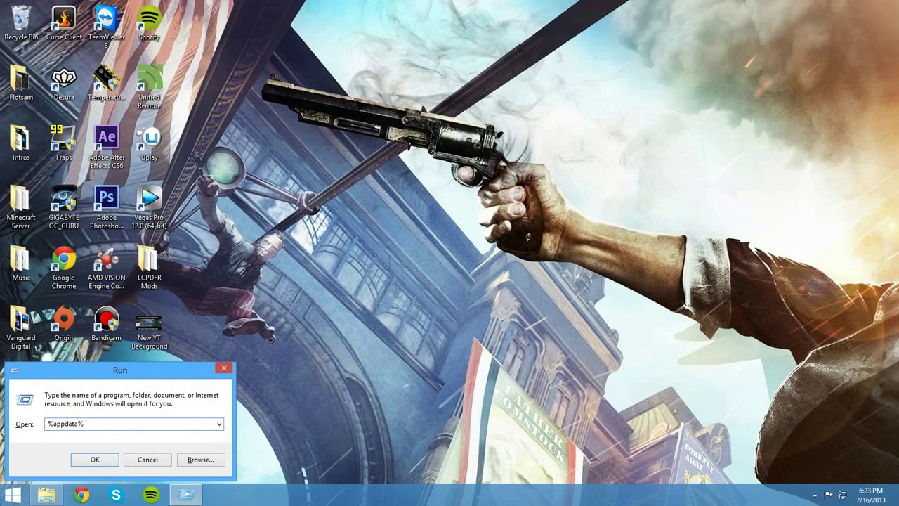
key(Return)
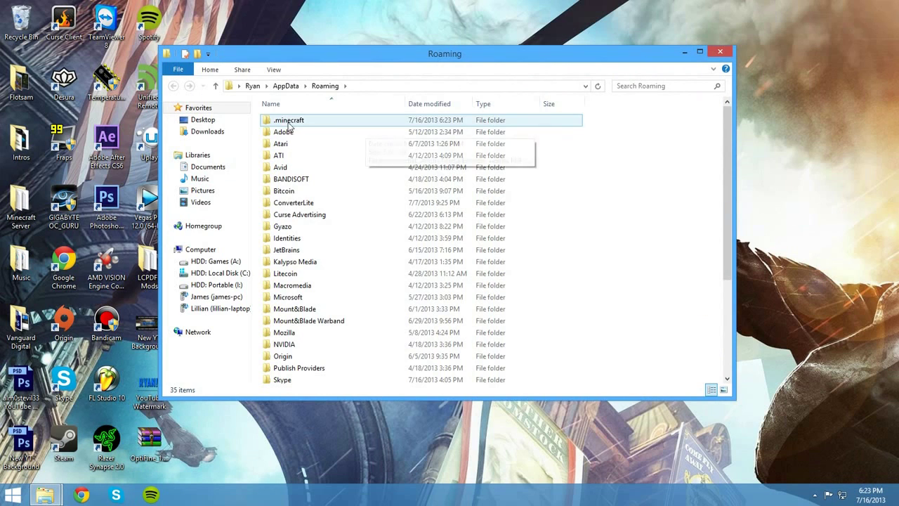
- Open the versions folder inside the .minecraft folder
double_click(310, 122)
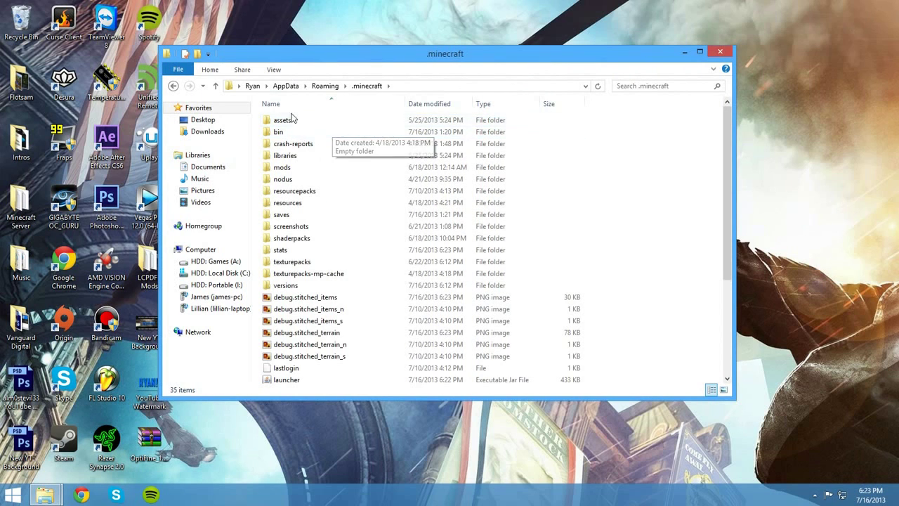
click(292, 285)
double_click(293, 286)
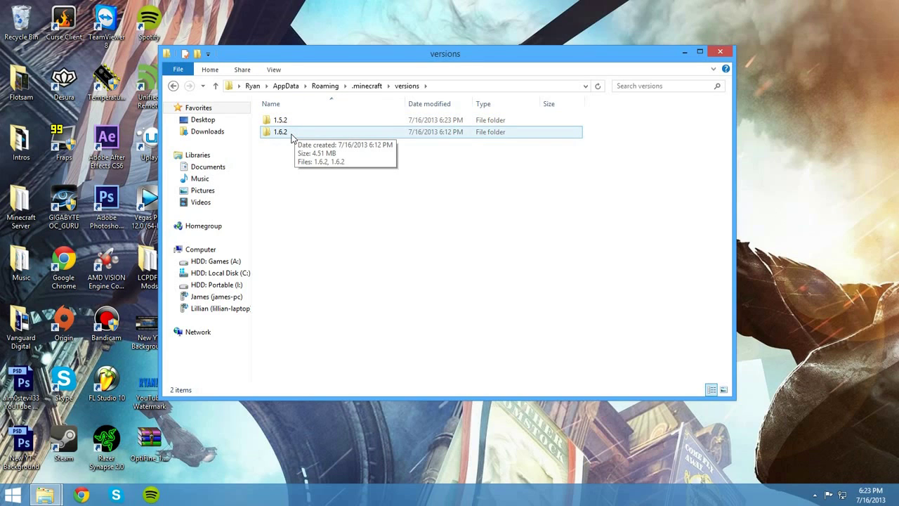
- Duplicate the 1.5.2 folder within the versions folder
right_click(279, 118)
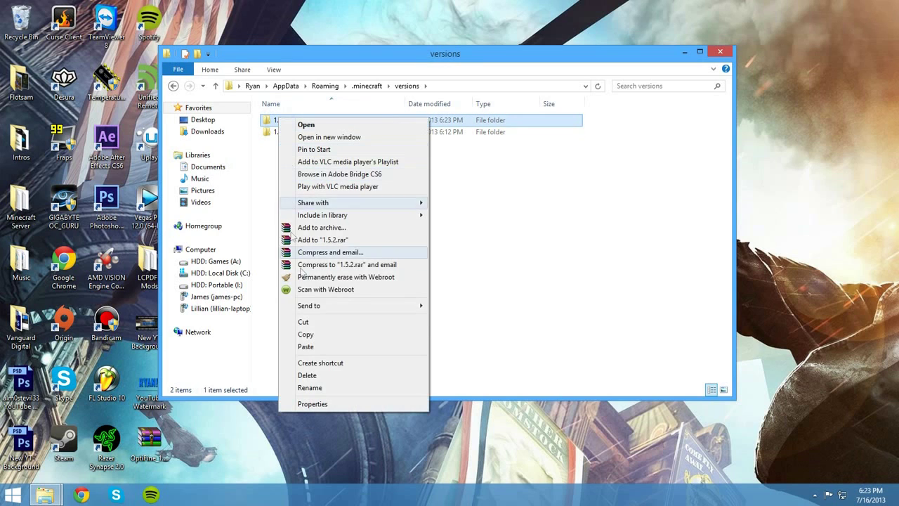
click(306, 337)
right_click(300, 168)
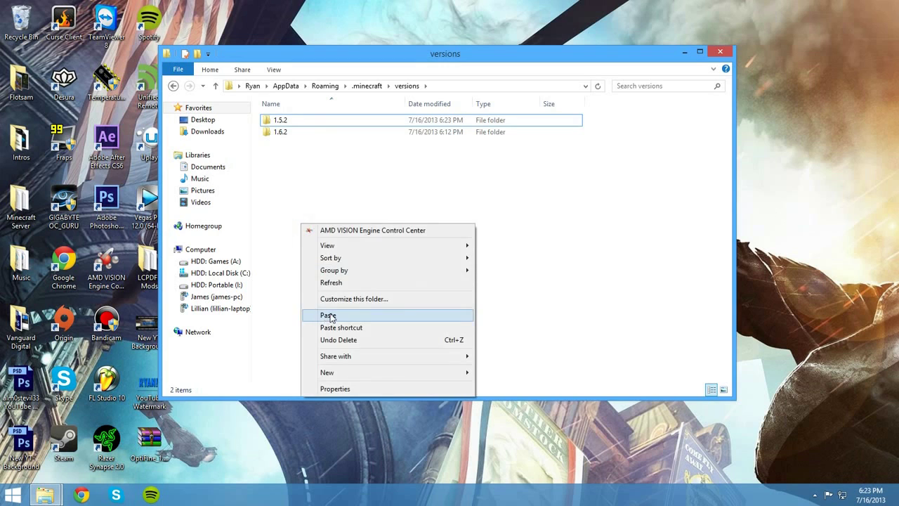
click(323, 315)
click(282, 179)
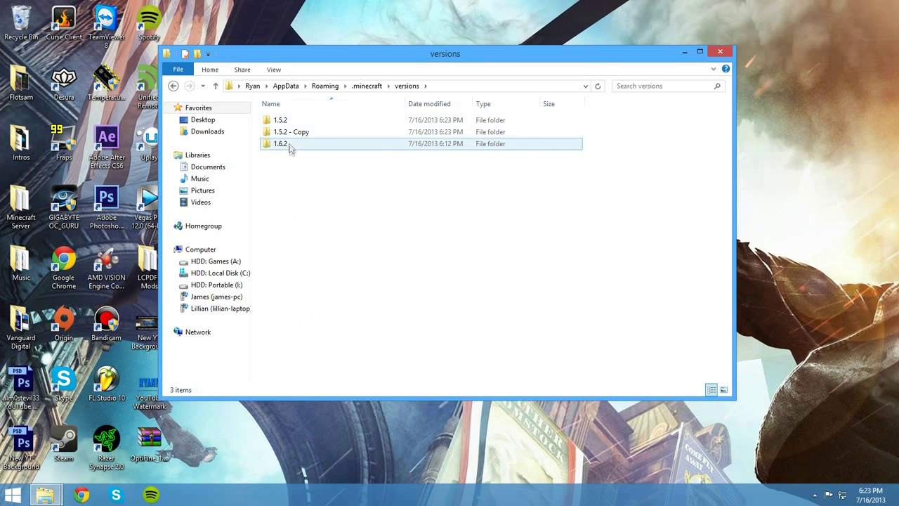
- Rename the copied 1.5.2 folder as Modded
right_click(288, 132)
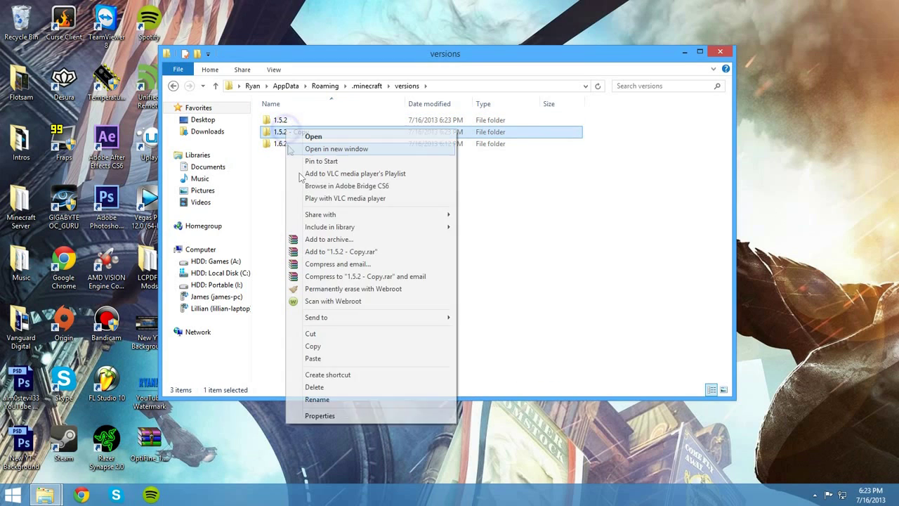
click(327, 399)
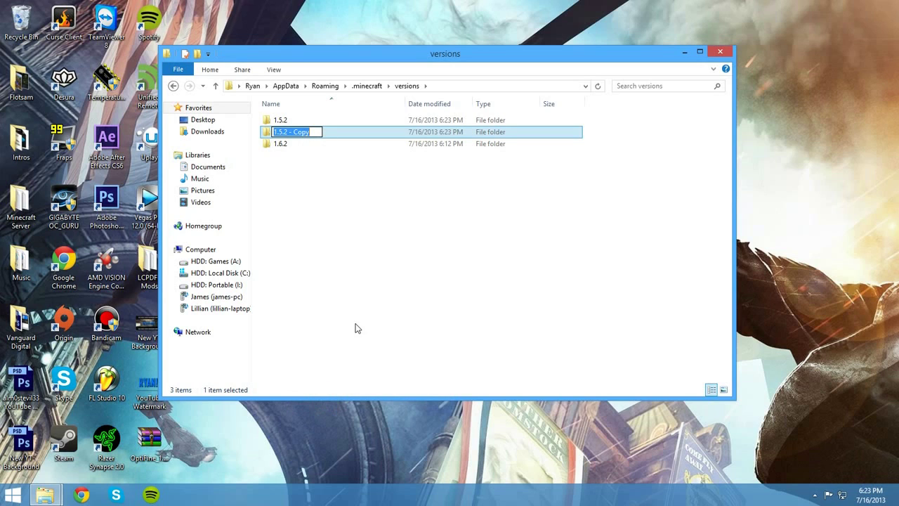
text(Modded)
key(Return)
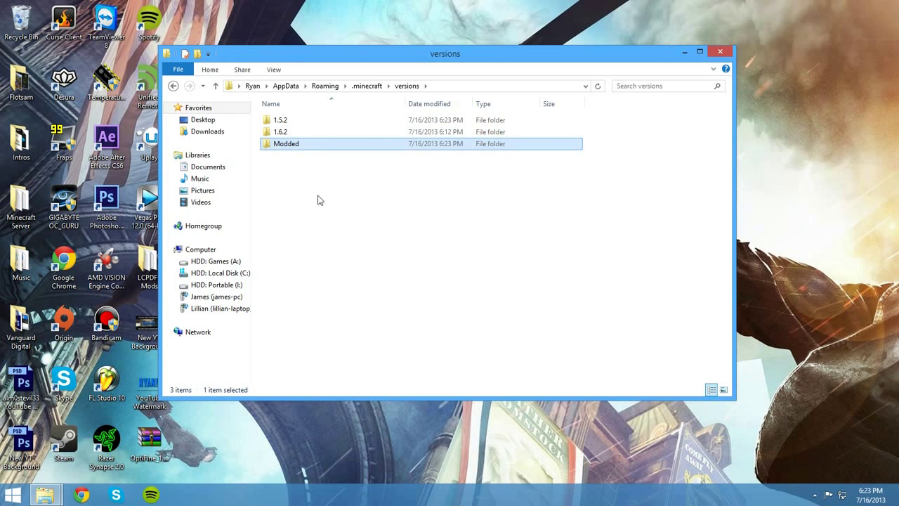
- Rename the 1.5.2 executable jar file inside the Modded folder as Modded
double_click(286, 144)
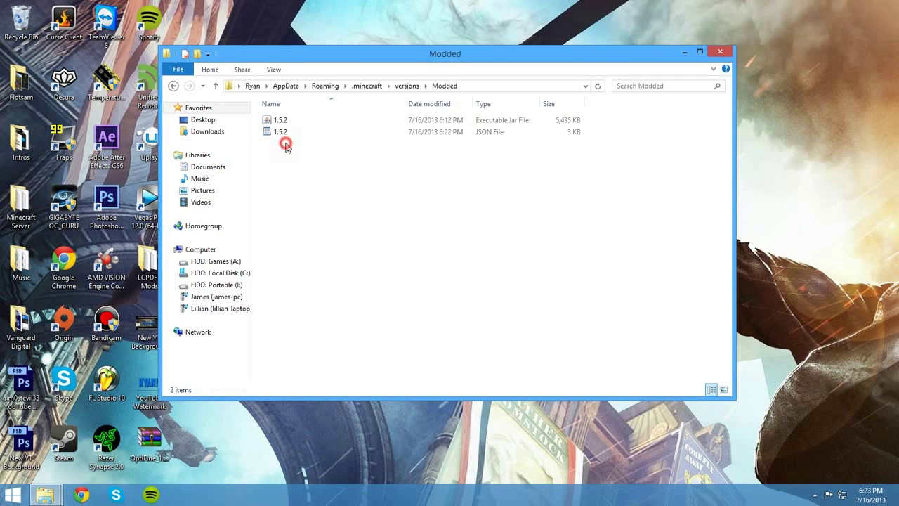
right_click(277, 118)
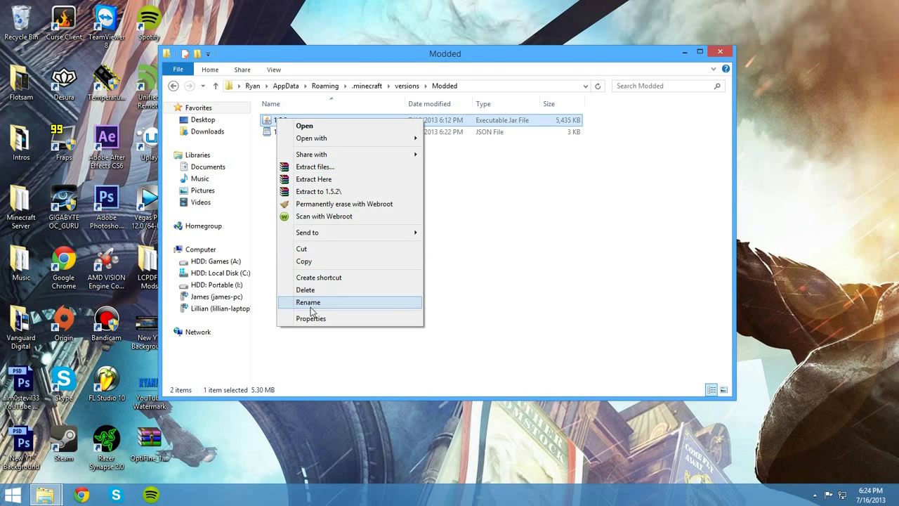
click(308, 302)
text(Modded)
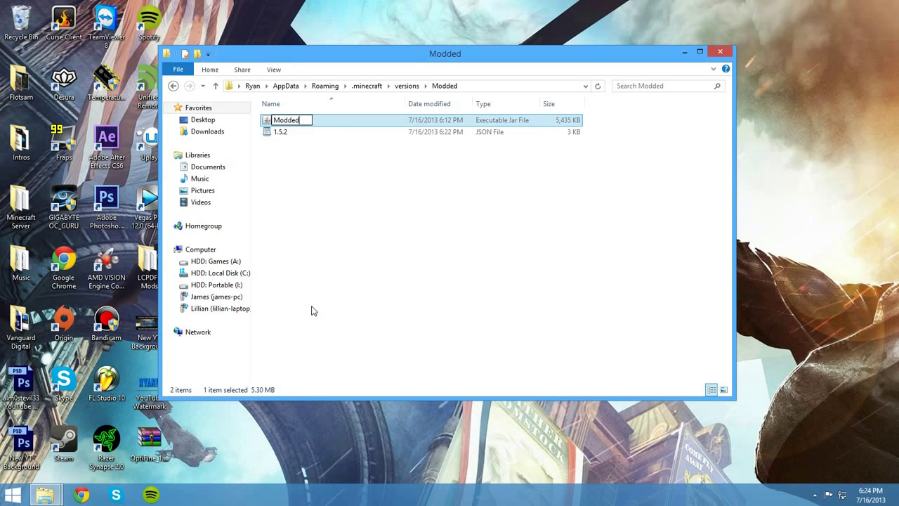
key(Return)
- Rename the 1.5.2 JSON file in the Modded folder as Modded
click(276, 120)
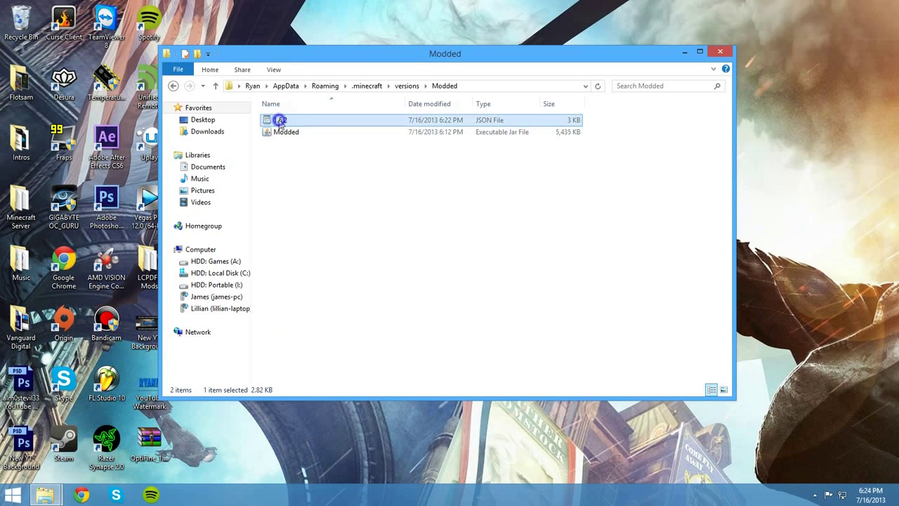
right_click(277, 120)
click(311, 317)
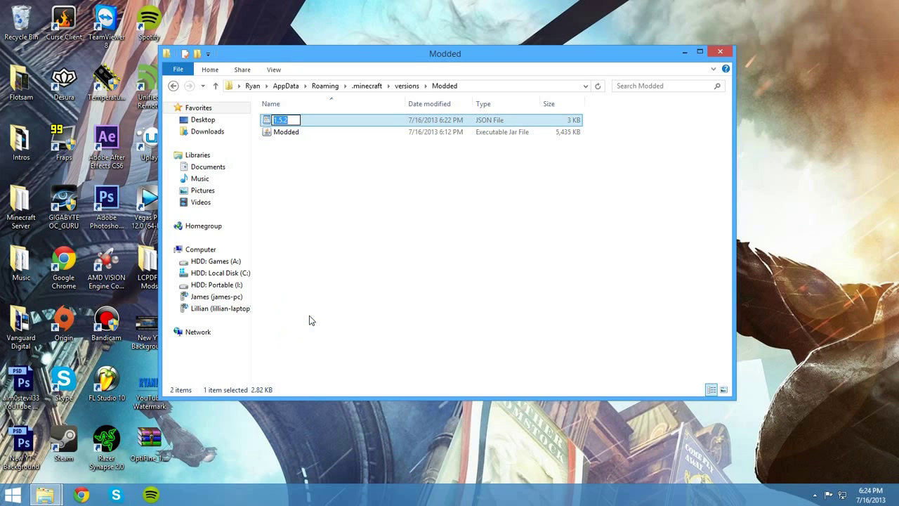
text(Modded)
key(Return)
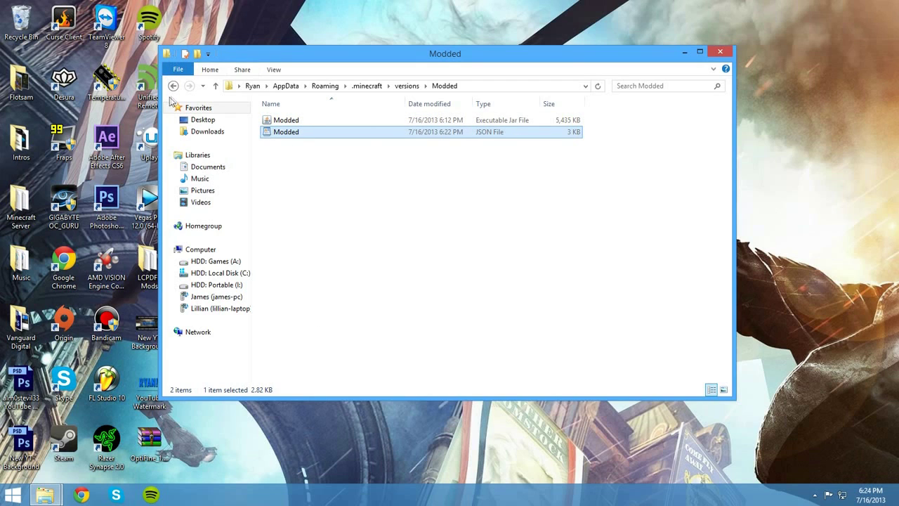
- Open the Modded JSON file in WordPad, keeping WordPad as the app for all .json files
click(174, 86)
double_click(286, 144)
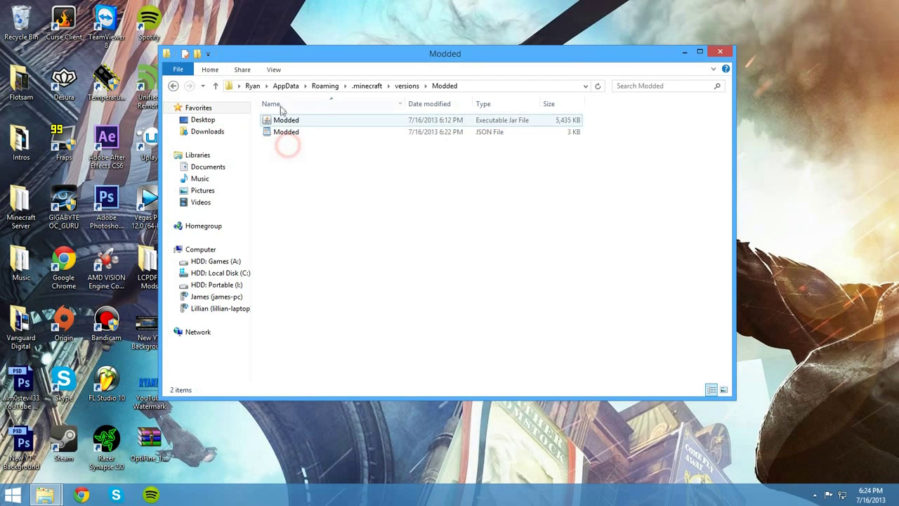
click(291, 130)
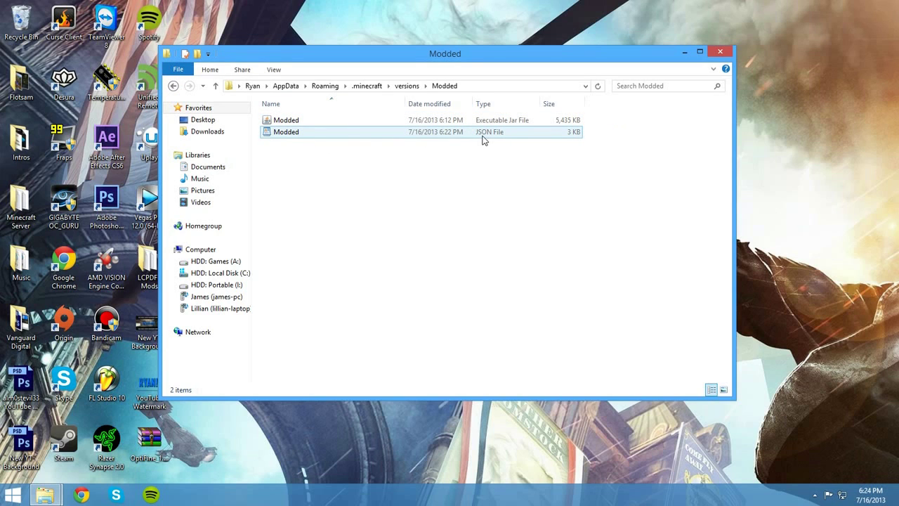
click(284, 122)
right_click(284, 134)
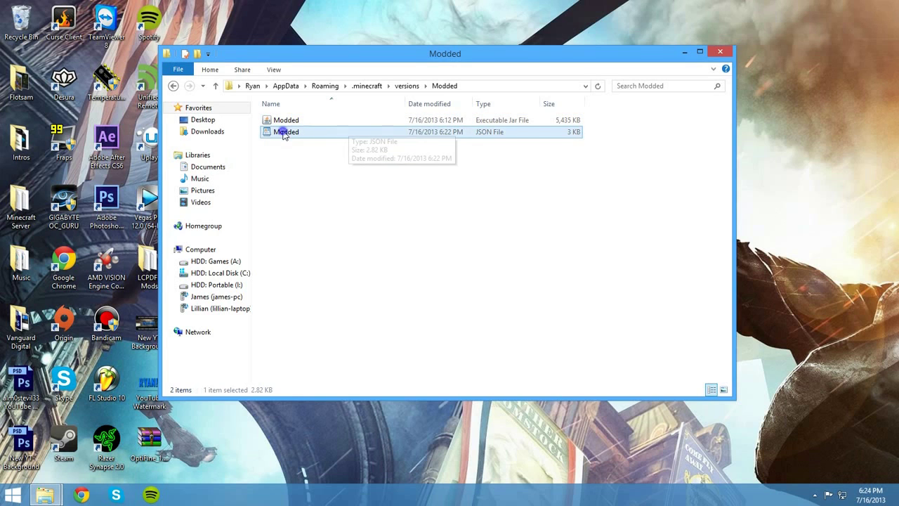
mouse_move(317, 156)
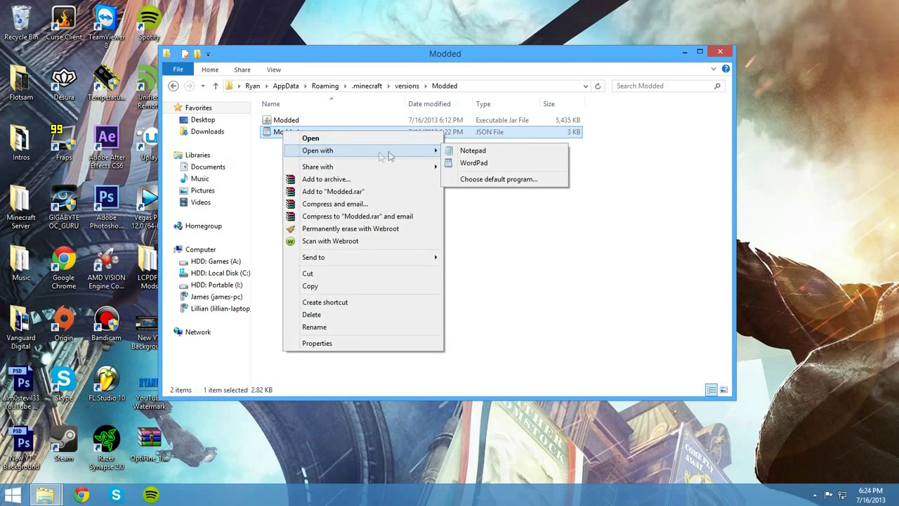
click(491, 180)
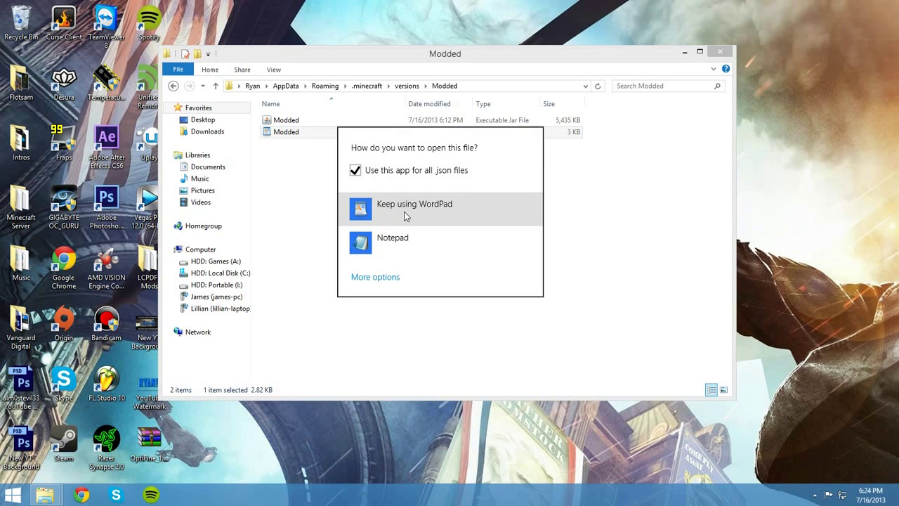
click(411, 218)
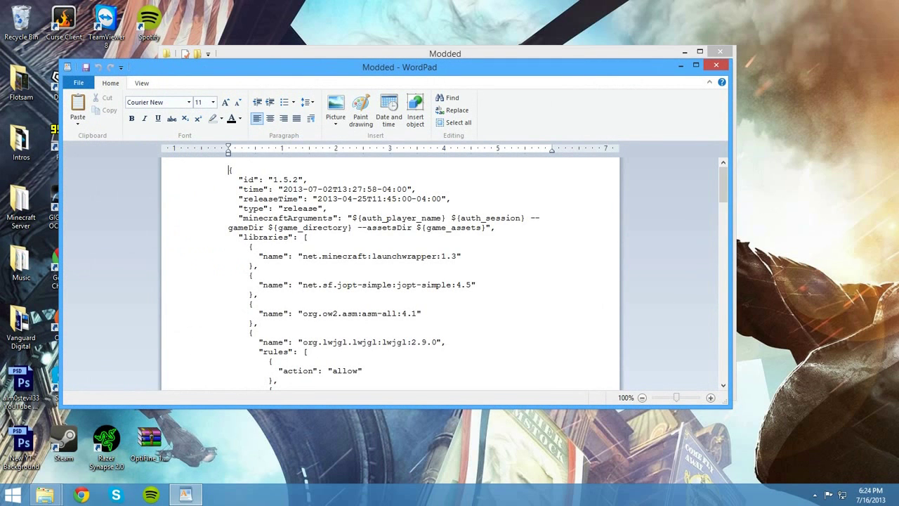
- Set the id value in the Modded JSON file to "Modded", then save and close the file
drag(229, 170, 302, 181)
click(302, 181)
drag(297, 180, 273, 180)
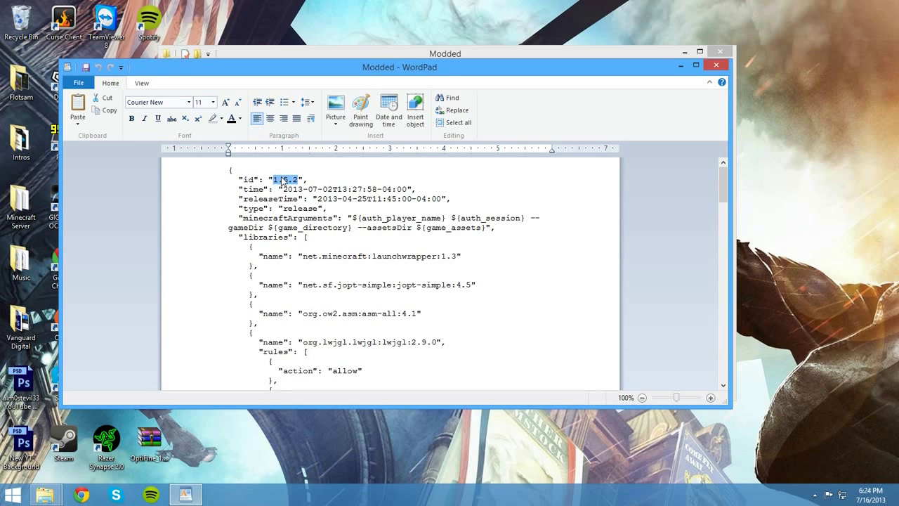
text(Modded)
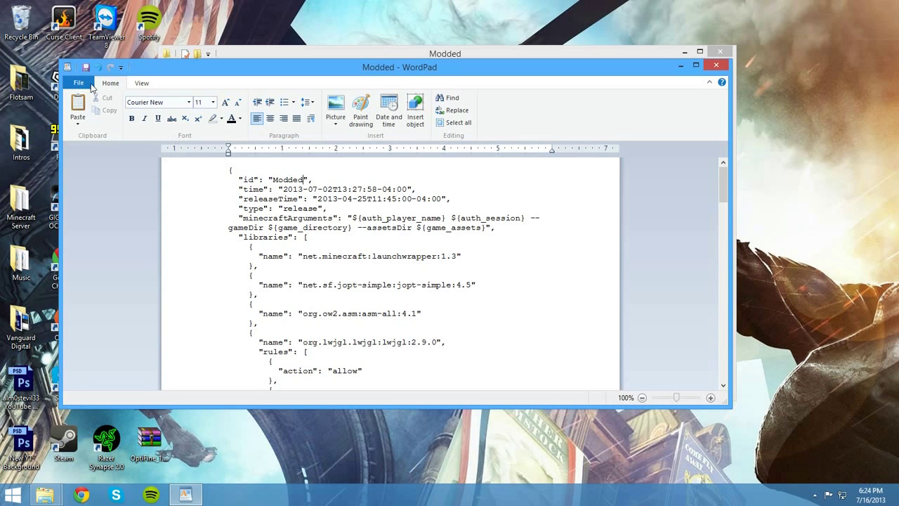
click(79, 84)
click(98, 151)
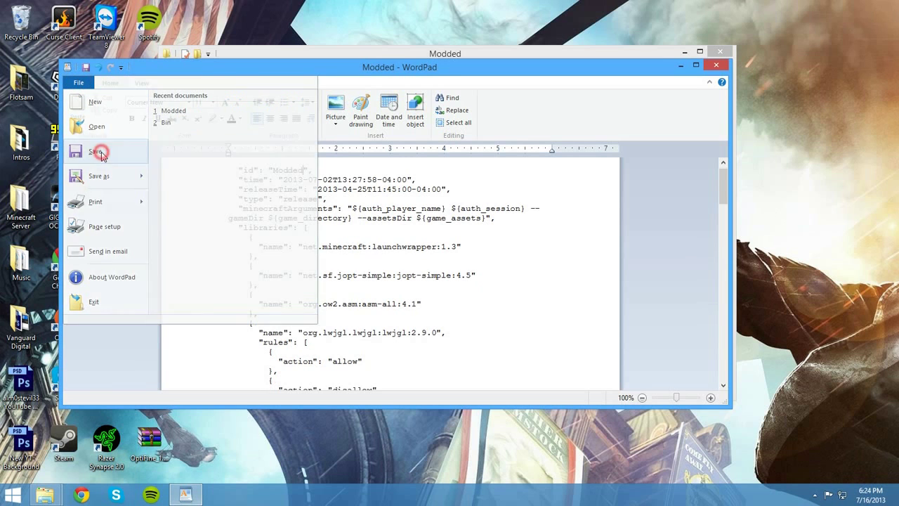
click(715, 64)
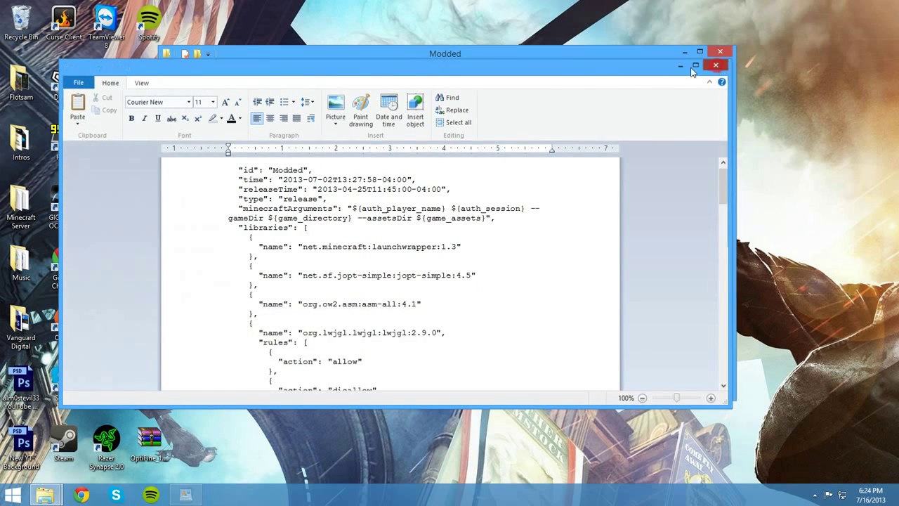
- Open the Modded executable jar file in WinRAR archiver and dismiss the licence reminder
click(334, 162)
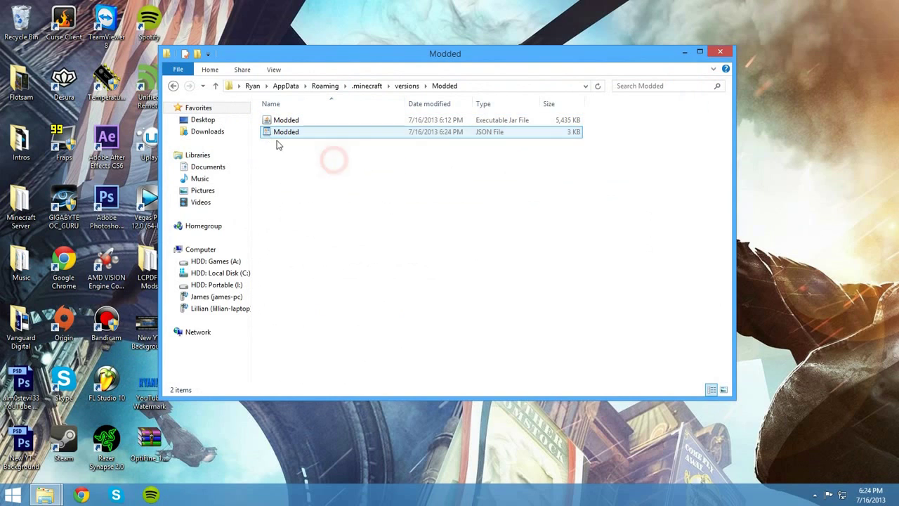
click(173, 86)
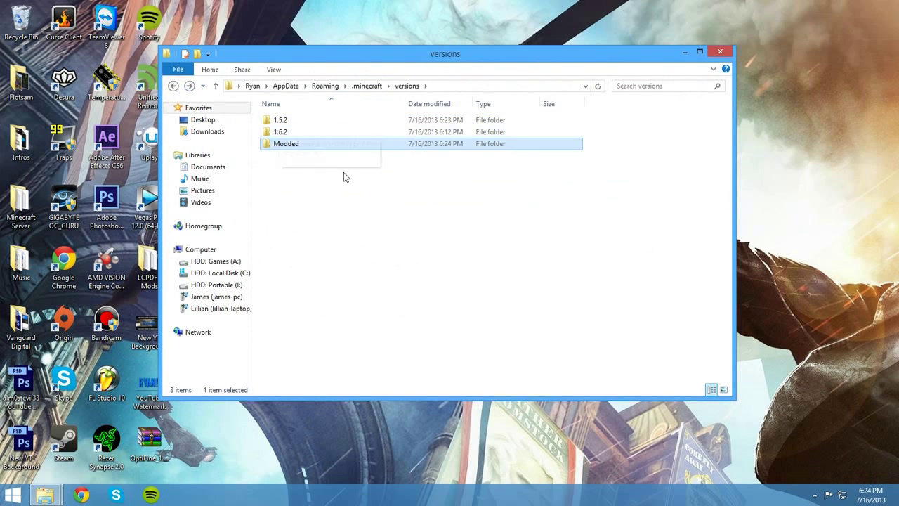
double_click(284, 145)
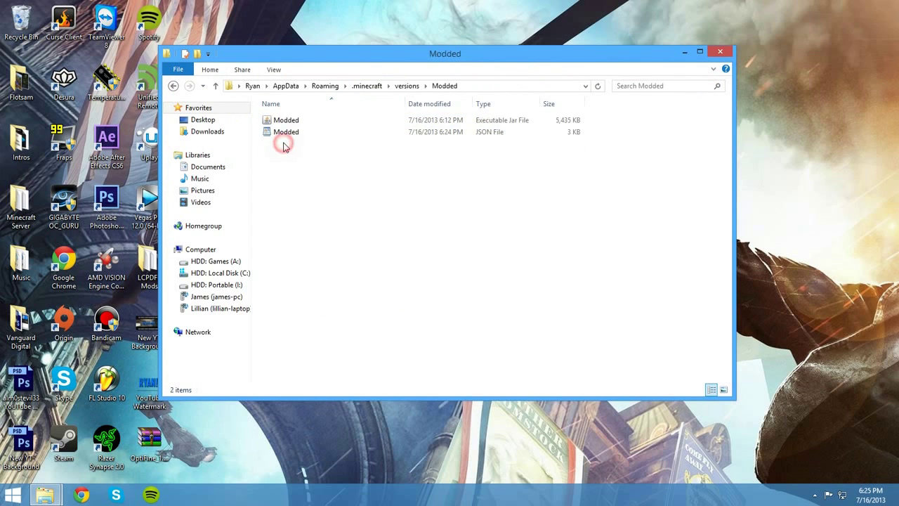
click(283, 120)
right_click(283, 121)
mouse_move(303, 138)
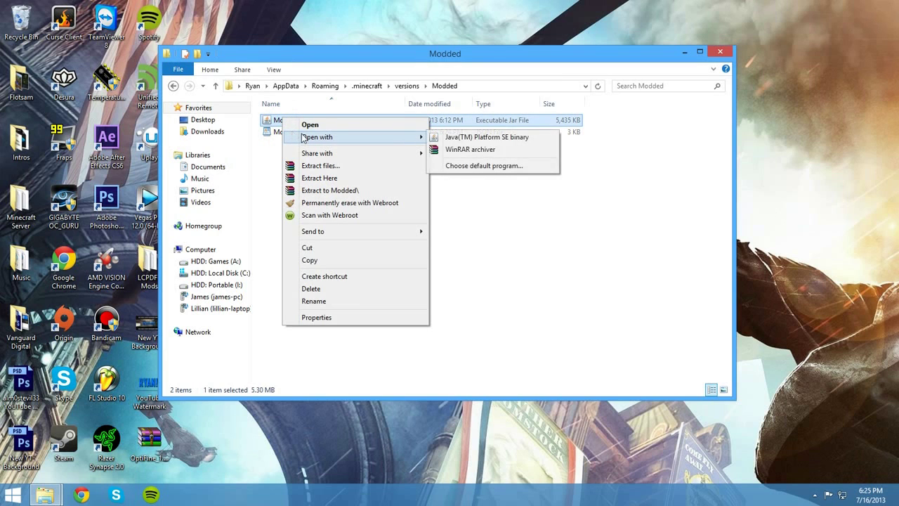
click(457, 151)
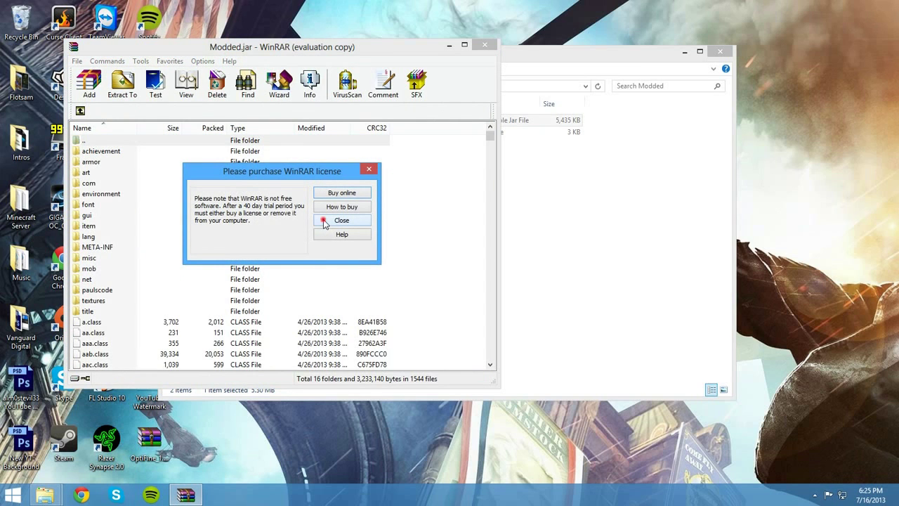
click(340, 221)
- Open the OptiFine 1.5.2 archive from the desktop and arrange it beside the Modded.jar archive
drag(388, 55, 449, 63)
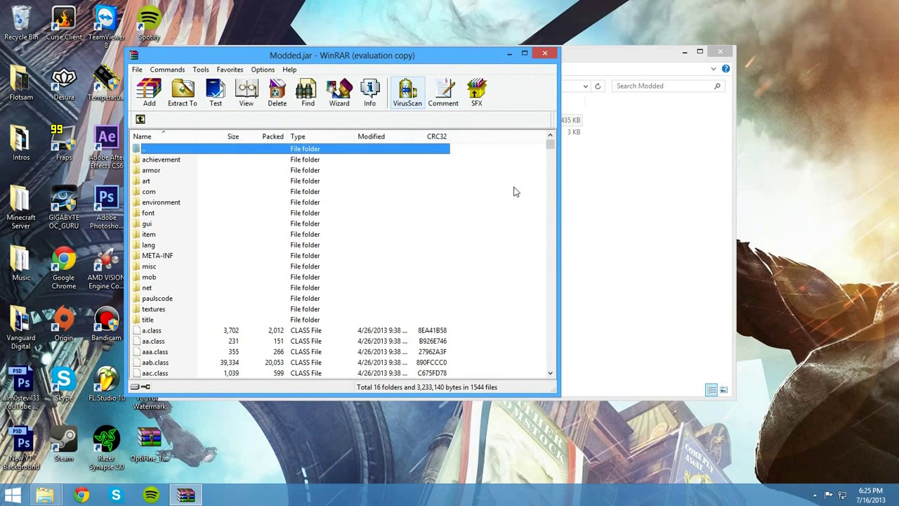
click(512, 189)
drag(450, 55, 531, 51)
double_click(148, 450)
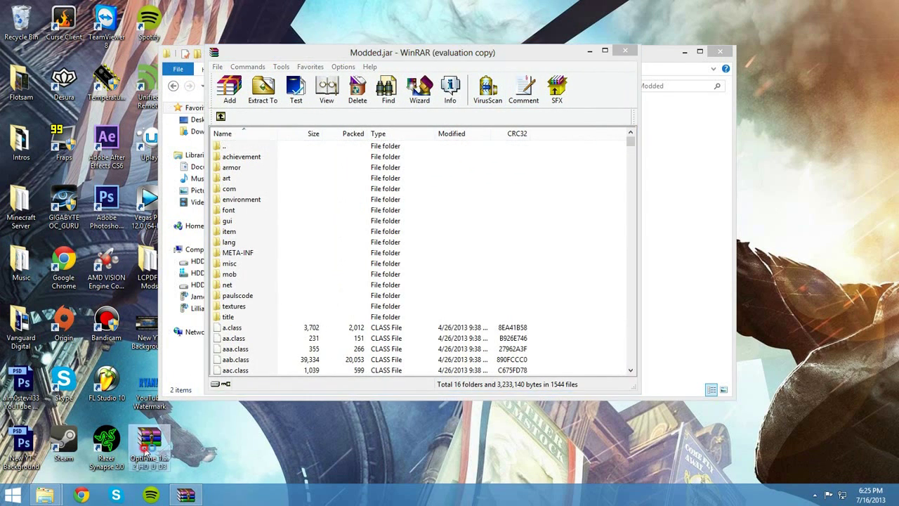
drag(453, 112, 772, 26)
drag(534, 52, 424, 57)
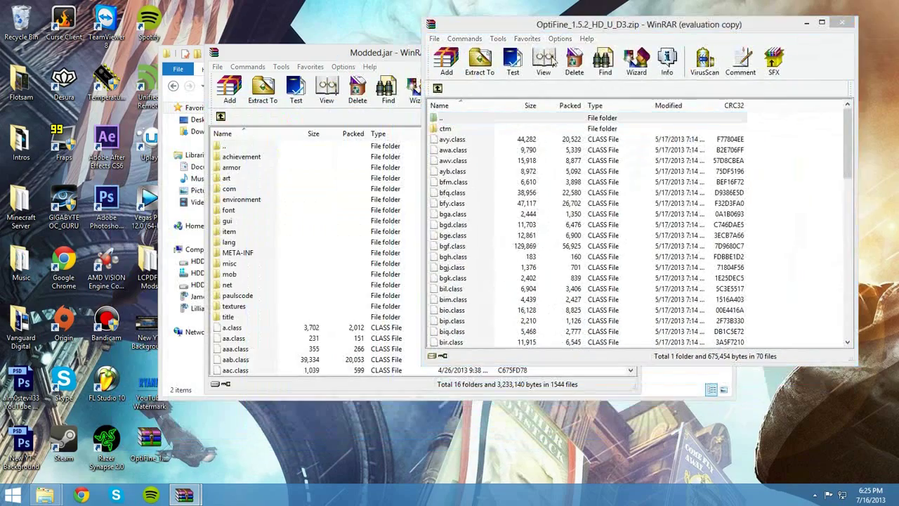
click(425, 114)
click(699, 197)
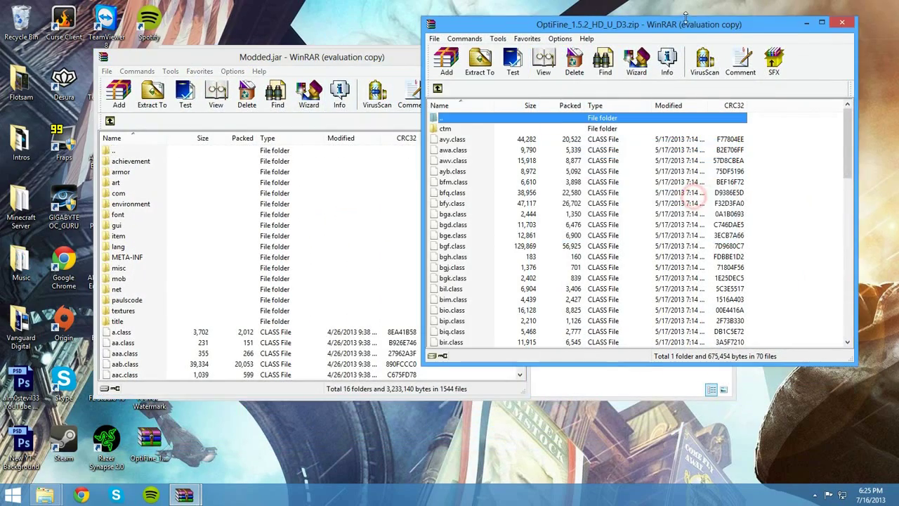
drag(762, 28, 779, 52)
- Add all files and folders from the OptiFine archive to Modded.jar
drag(792, 153, 512, 424)
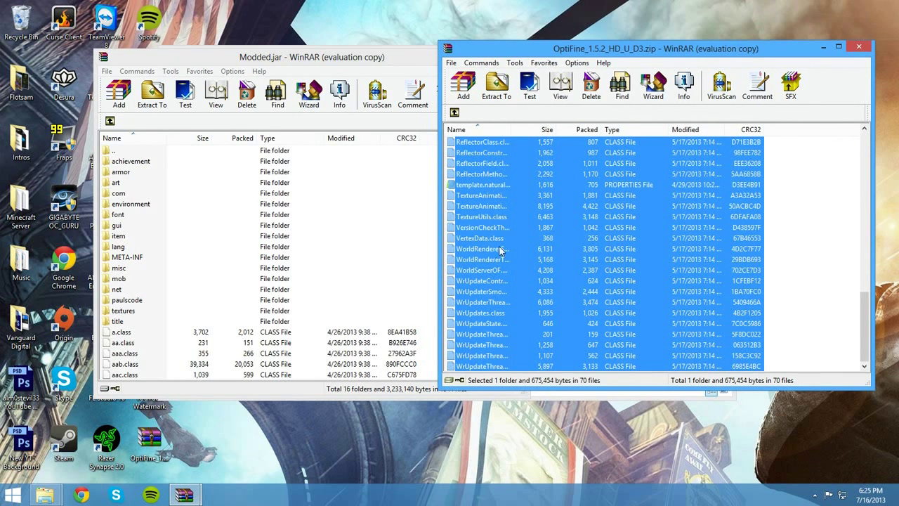
drag(543, 202, 266, 247)
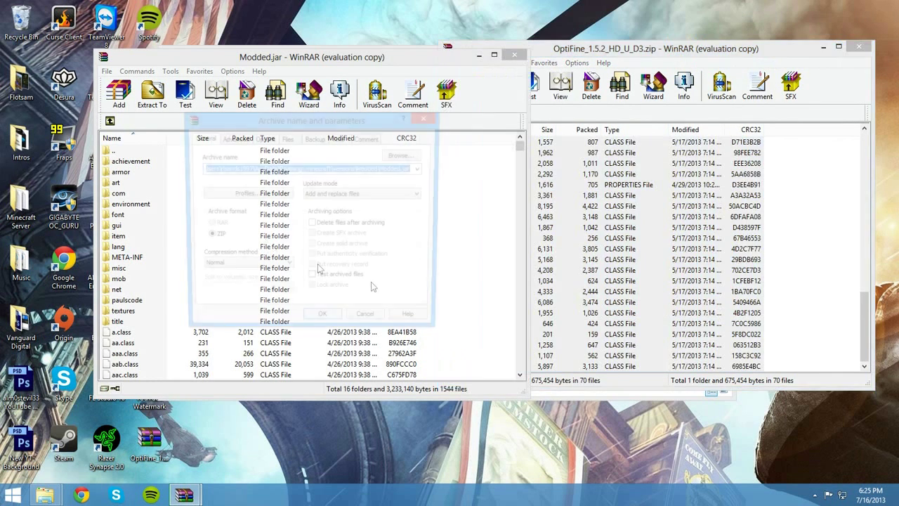
click(323, 321)
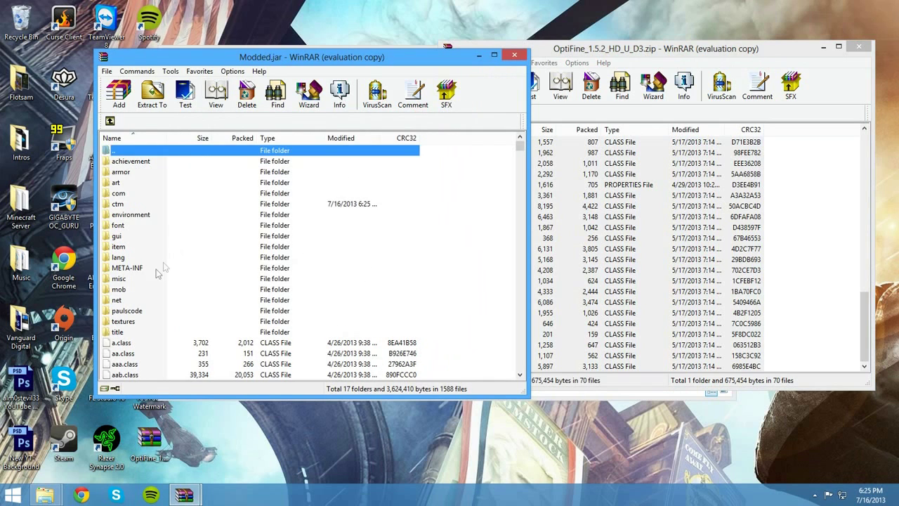
- Delete the META-INF folder from Modded.jar
click(129, 269)
key(Delete)
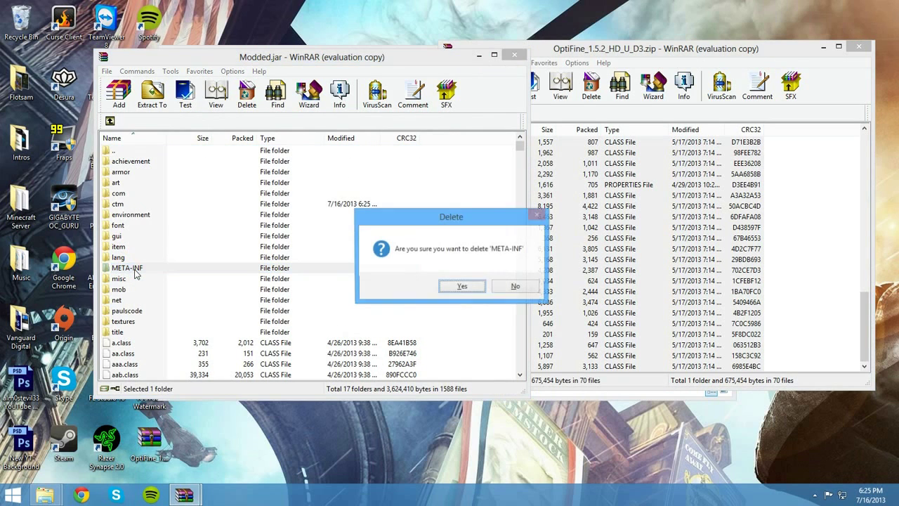
click(461, 287)
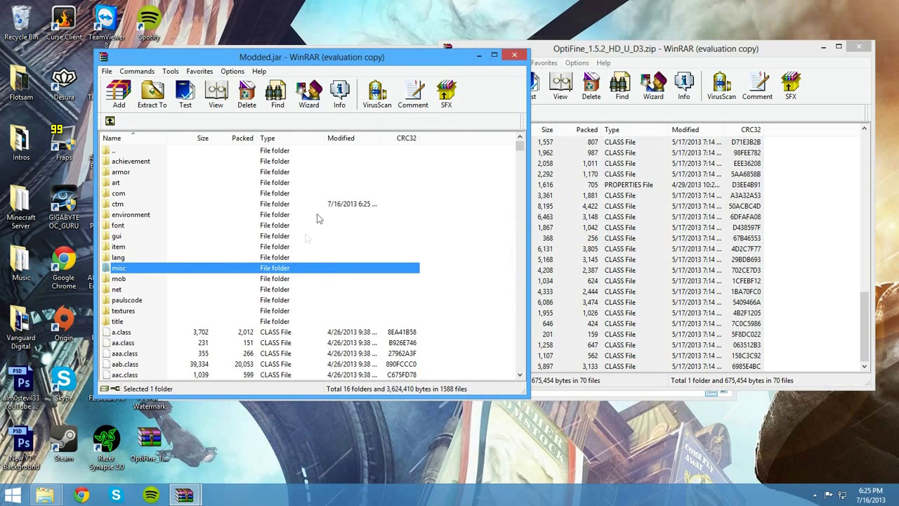
- Close both archives and return to the versions folder
click(858, 48)
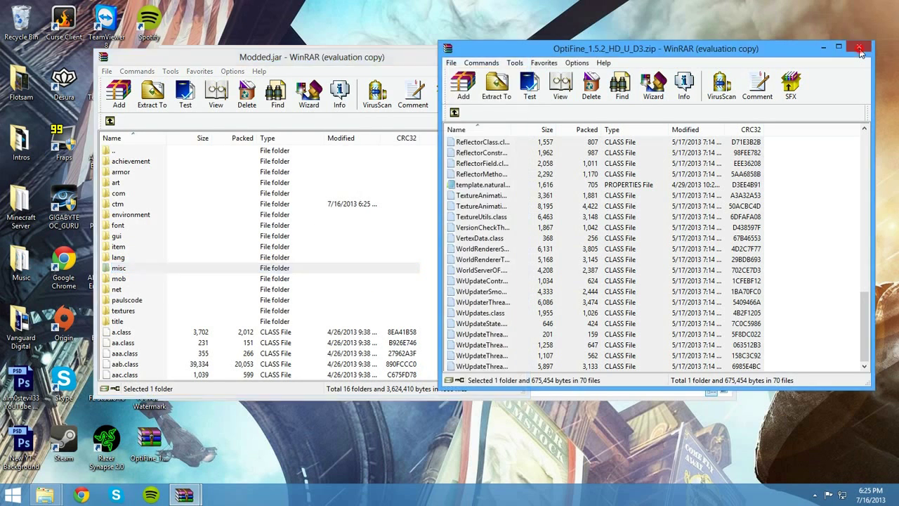
click(859, 49)
click(516, 56)
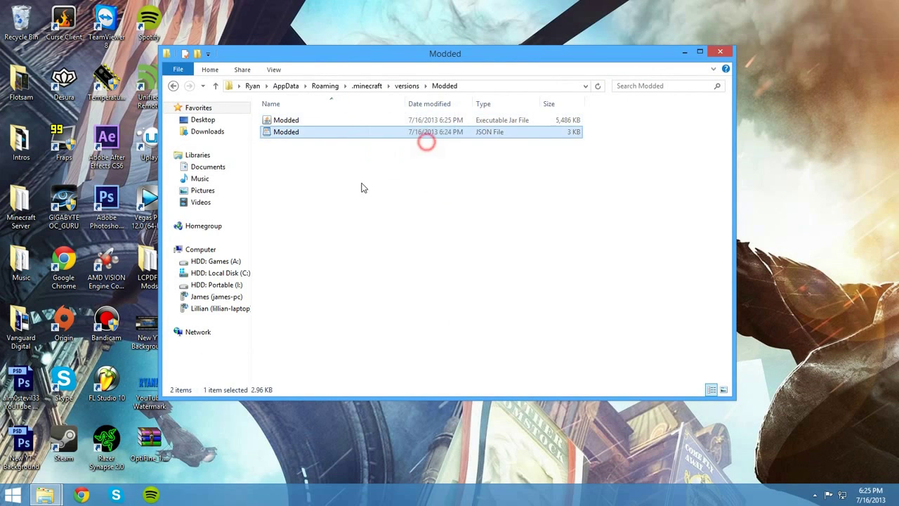
click(362, 186)
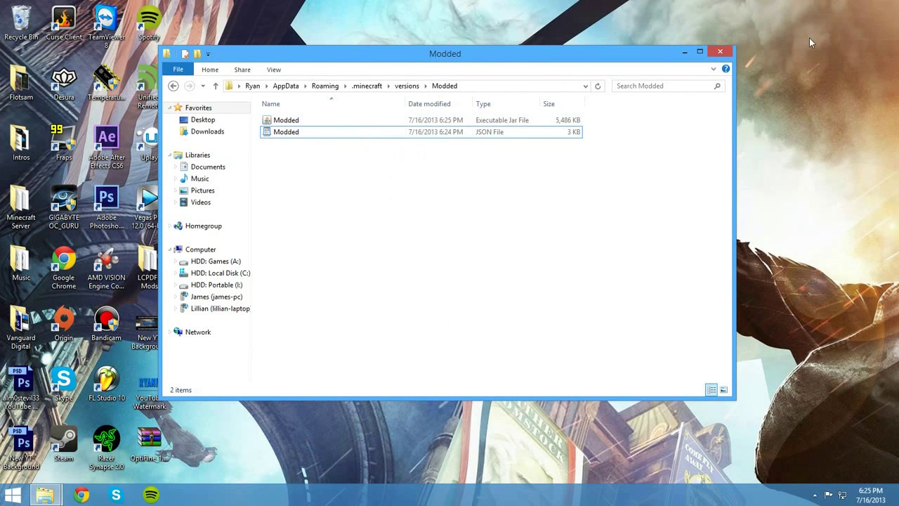
click(174, 85)
click(291, 184)
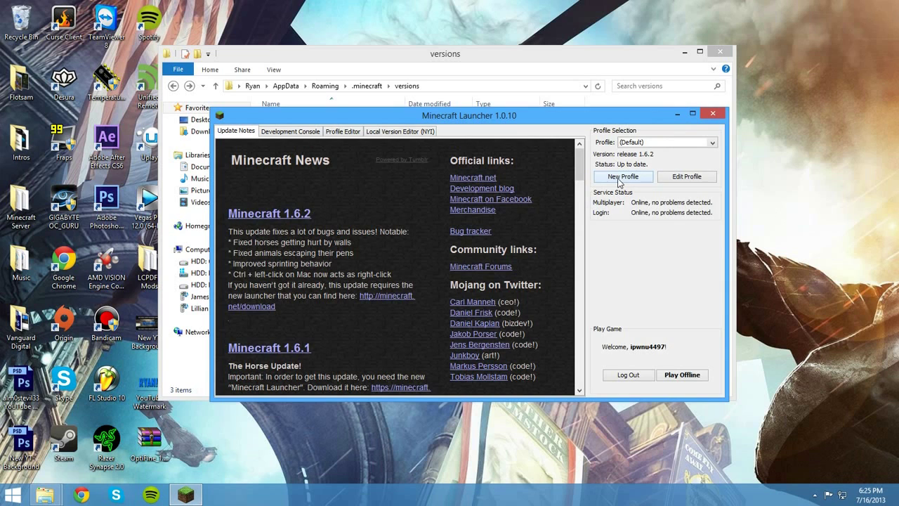
- Create a new profile in the Minecraft Launcher and name it 1.5.2 Modded
click(622, 180)
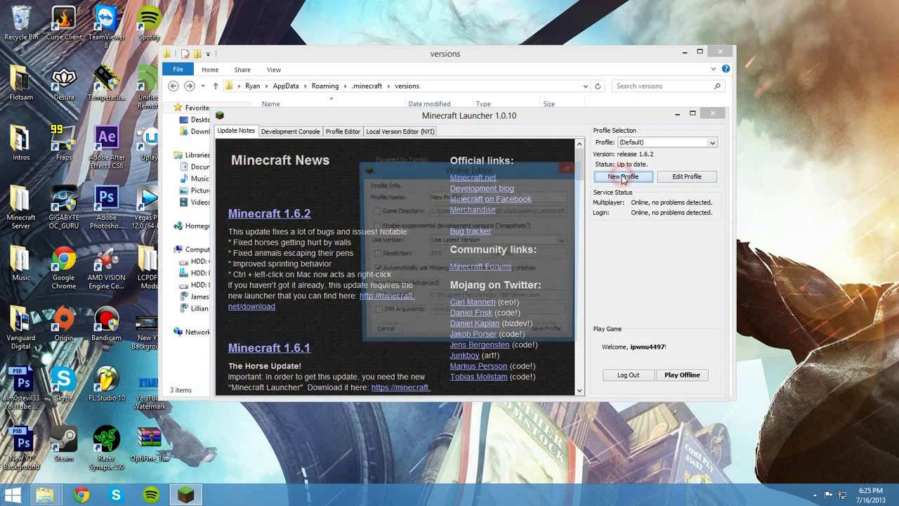
drag(478, 197, 368, 181)
text(1.5.2 Modded)
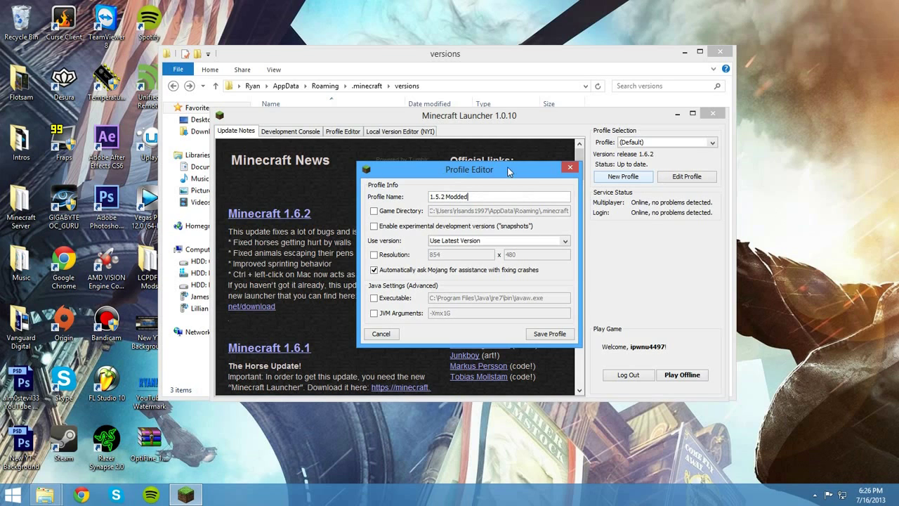
drag(506, 176, 475, 163)
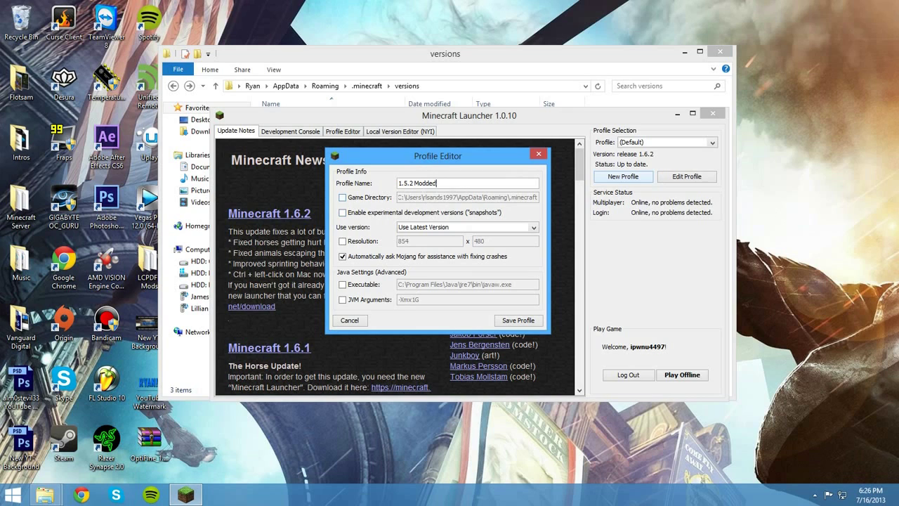
- Enable the profile's game directory setting and set its version to release Modded
click(342, 198)
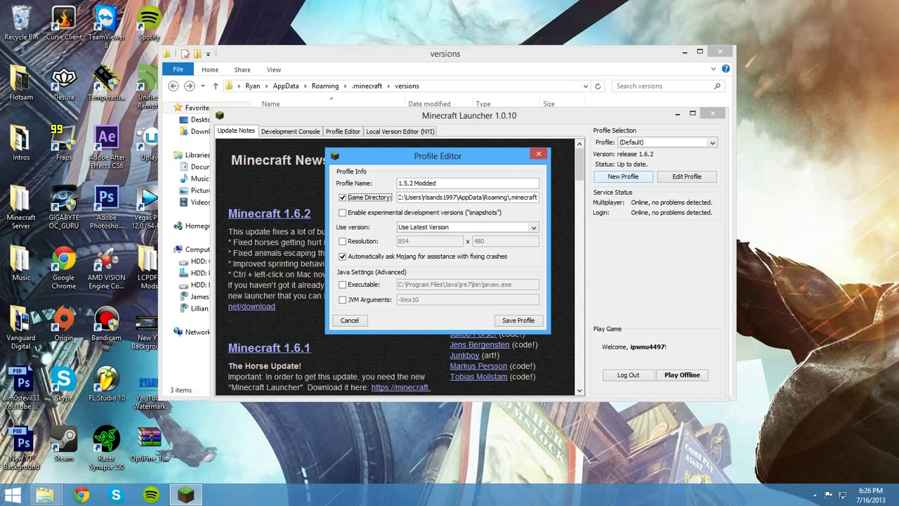
click(404, 227)
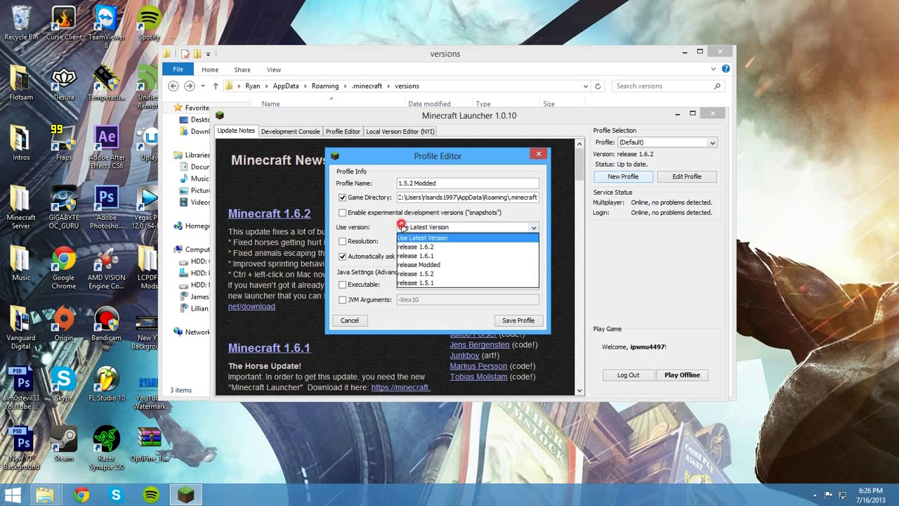
click(429, 265)
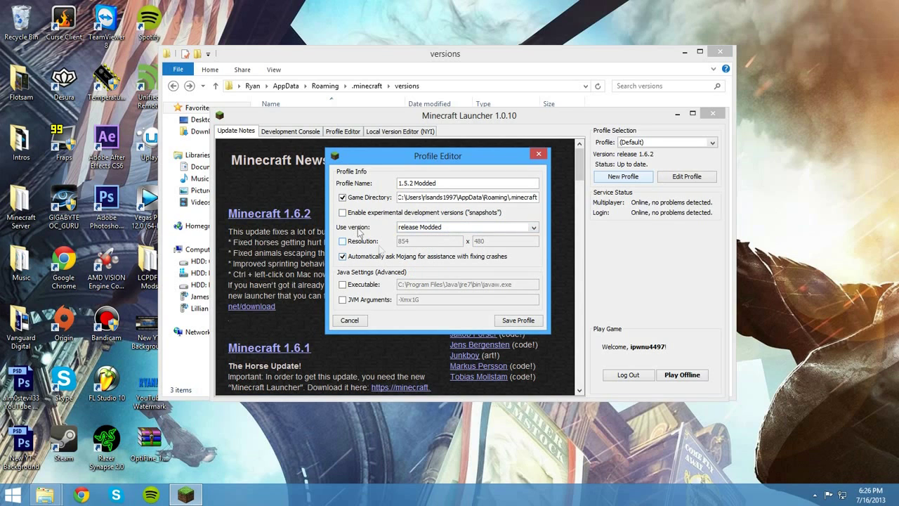
- Enable the JVM arguments, set them to -Xmx2G and save the profile
click(342, 300)
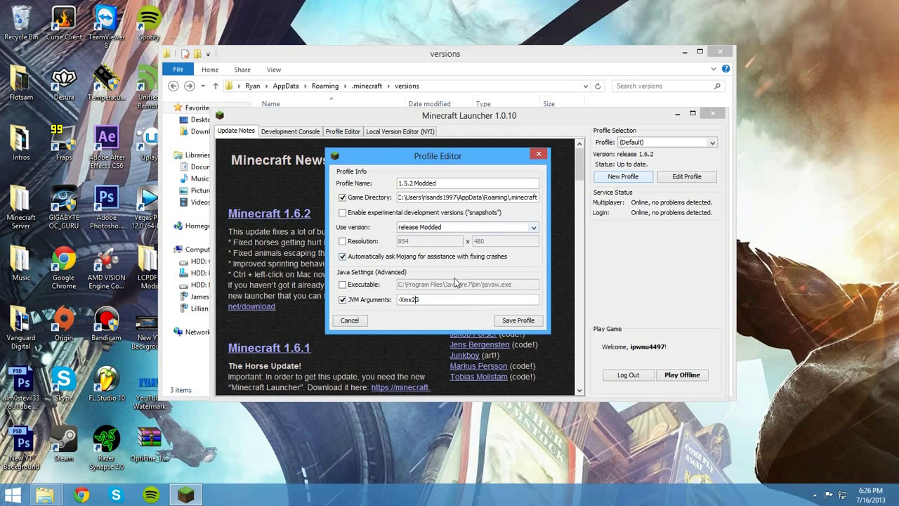
click(454, 228)
click(518, 321)
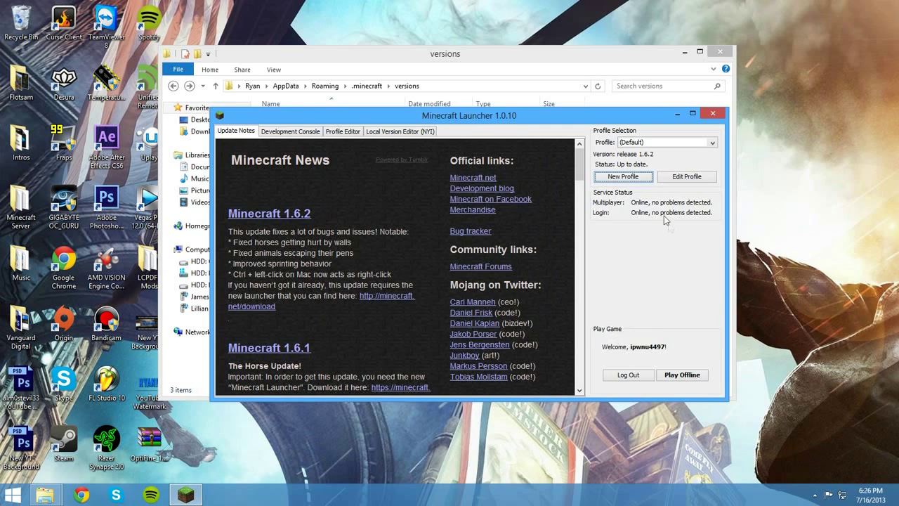
- Select the 1.5.2 Modded profile and log in with the account password to launch the game
click(656, 142)
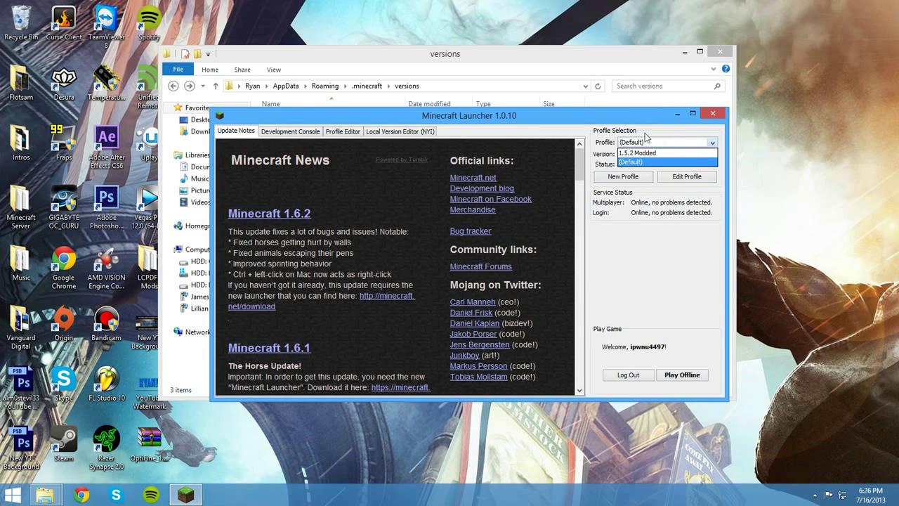
click(640, 152)
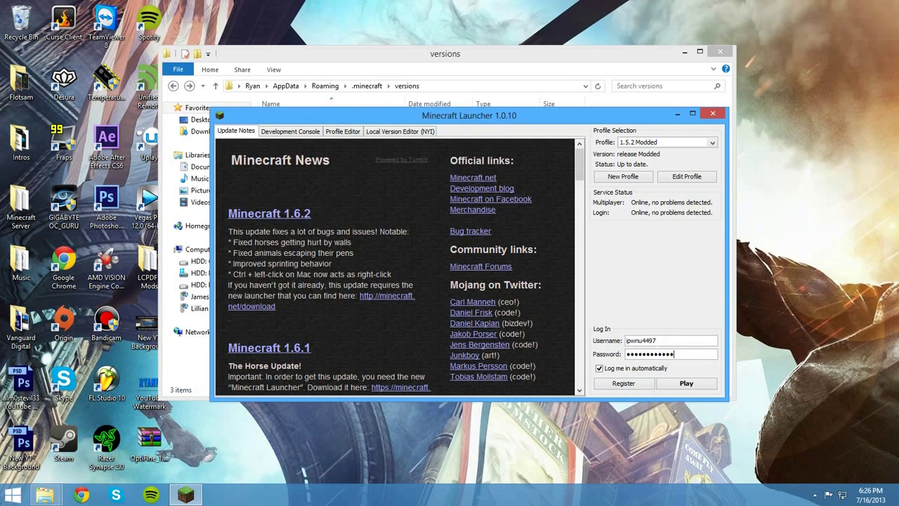
key(BackSpace)
key(BackSpace)
key(BackSpace)
key(BackSpace)
key(BackSpace)
key(BackSpace)
key(BackSpace)
key(BackSpace)
key(BackSpace)
key(BackSpace)
key(BackSpace)
key(BackSpace)
key(BackSpace)
key(BackSpace)
key(BackSpace)
key(BackSpace)
key(BackSpace)
key(BackSpace)
key(BackSpace)
key(BackSpace)
click(686, 383)
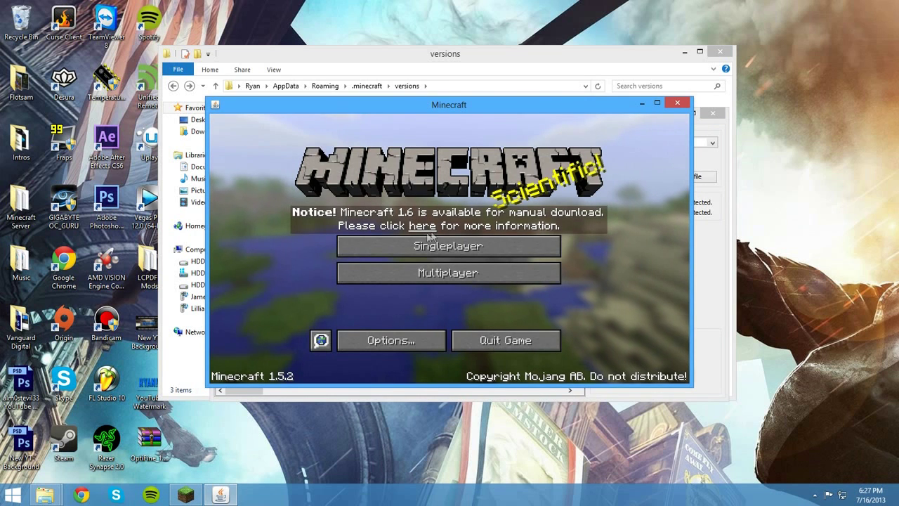
- Load the singleplayer world YouTube Video Studio 1 to test the modded game
click(448, 247)
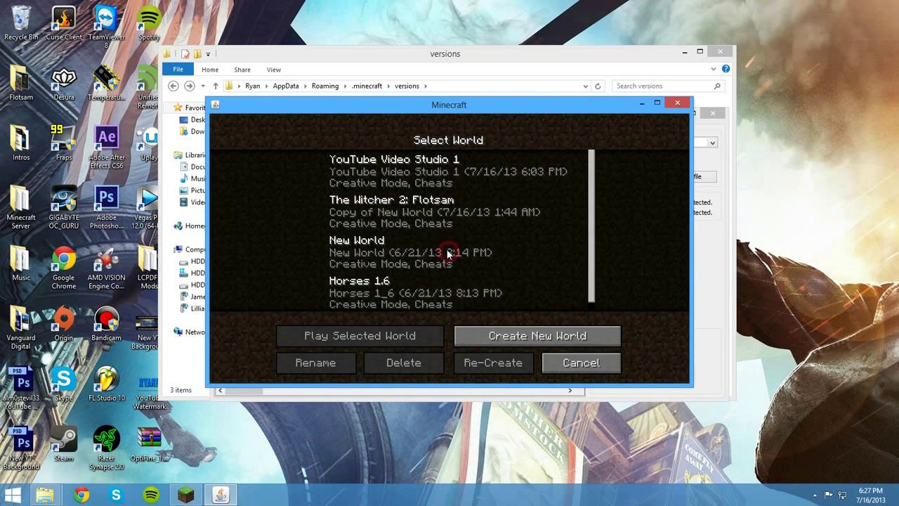
double_click(423, 173)
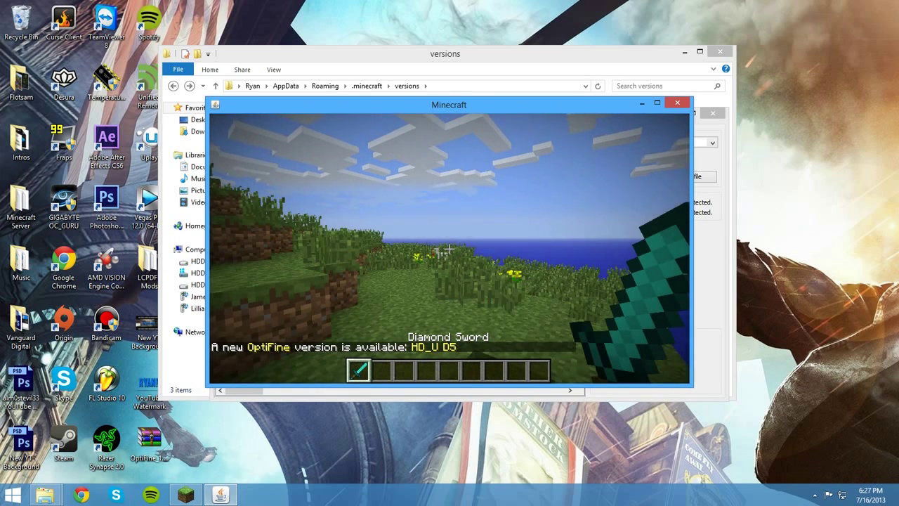
mouse_move(449, 247)
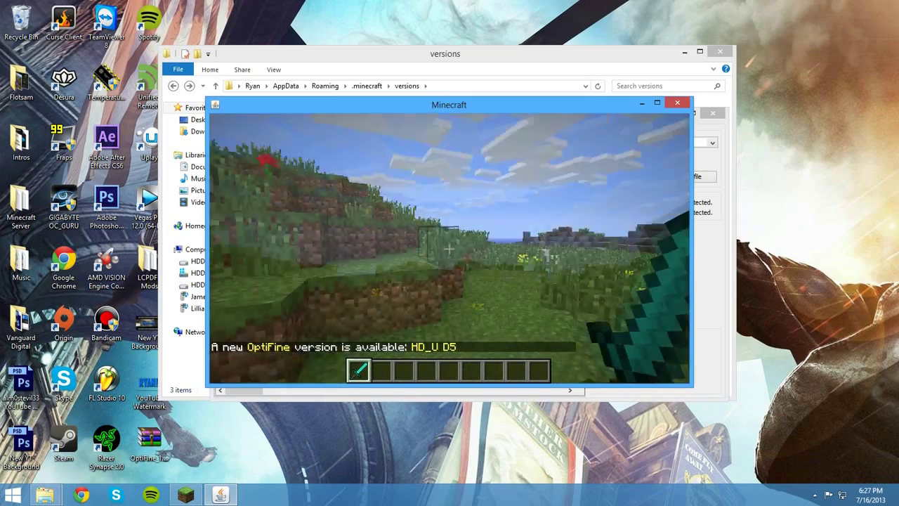